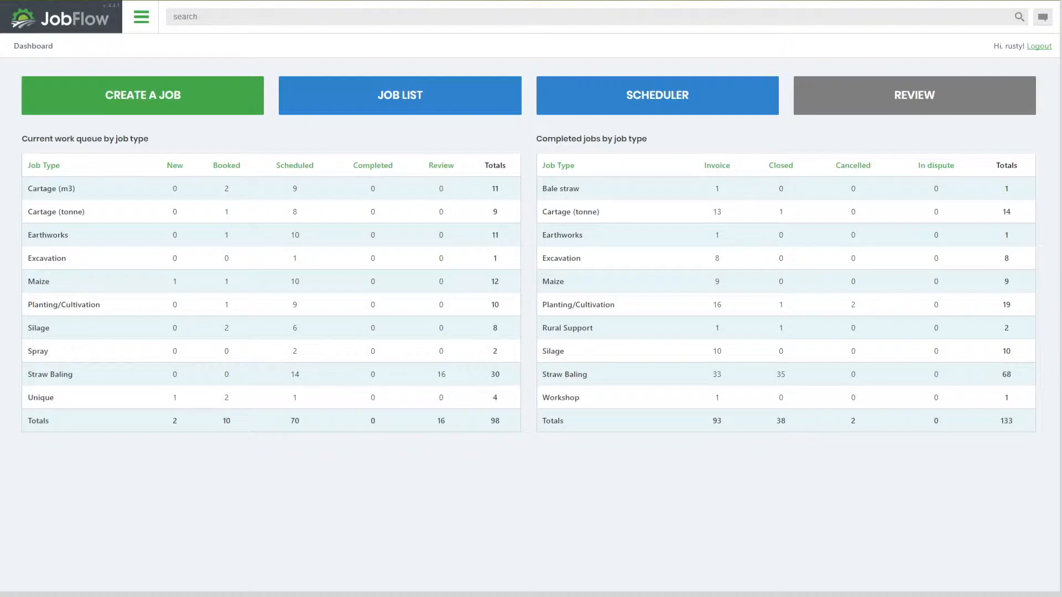
Open the customer list and sort it by customer name, ascending and then descending
left_click(142, 16)
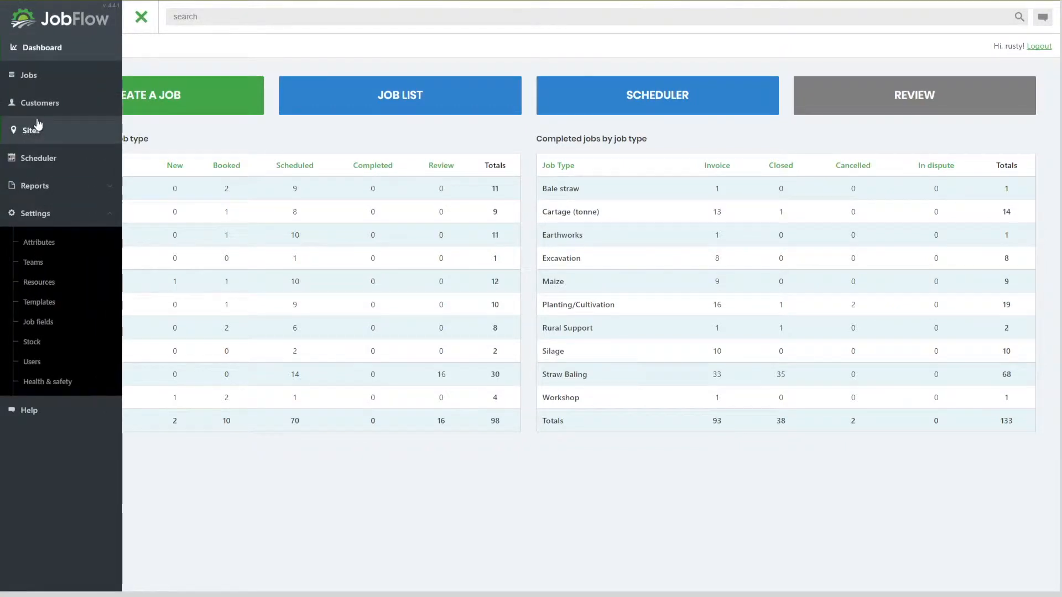
left_click(41, 103)
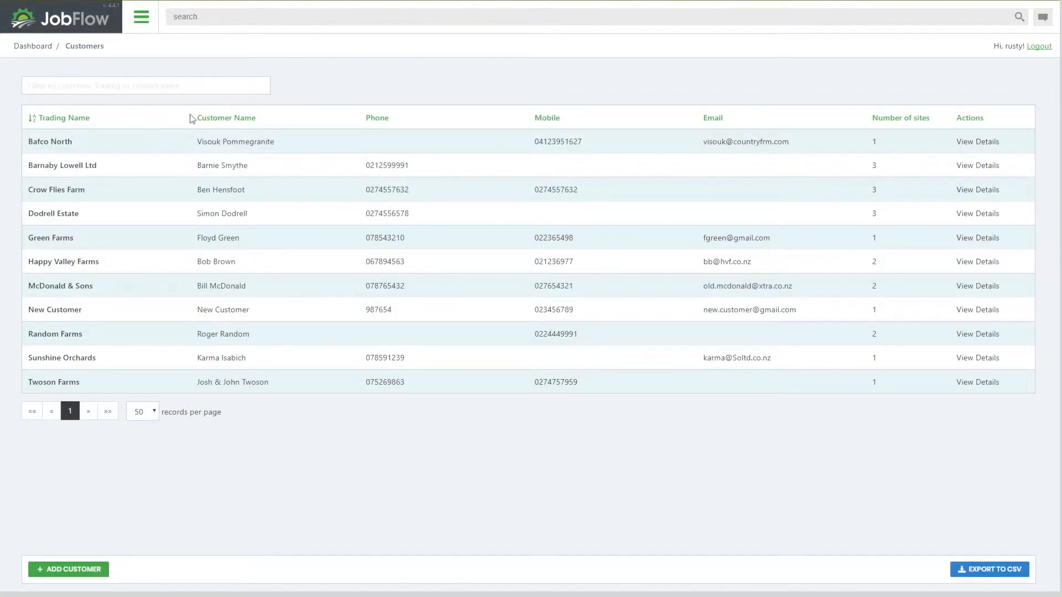
left_click(225, 118)
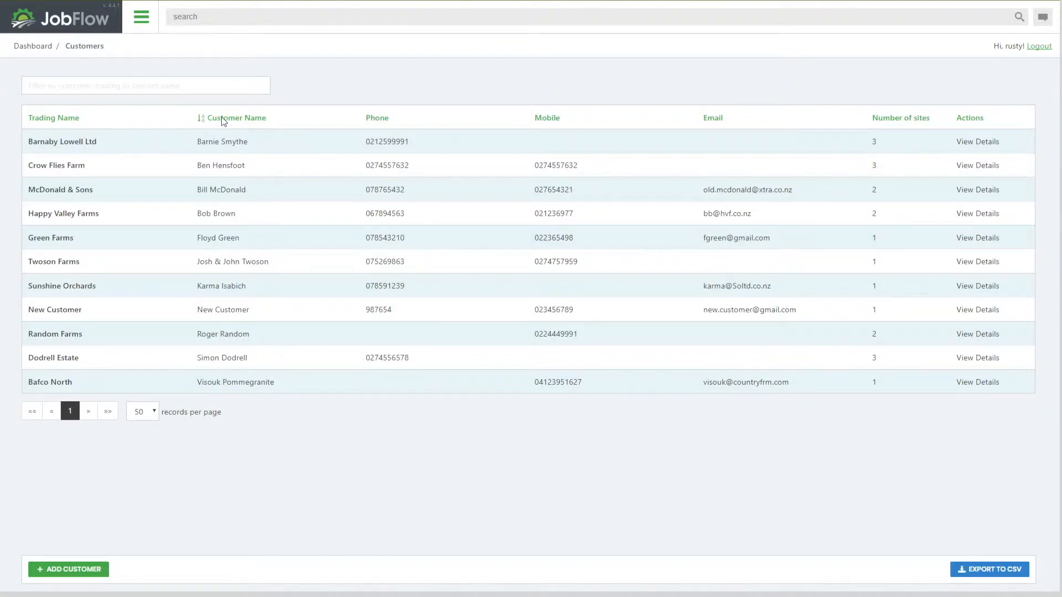
left_click(223, 120)
left_click(400, 264)
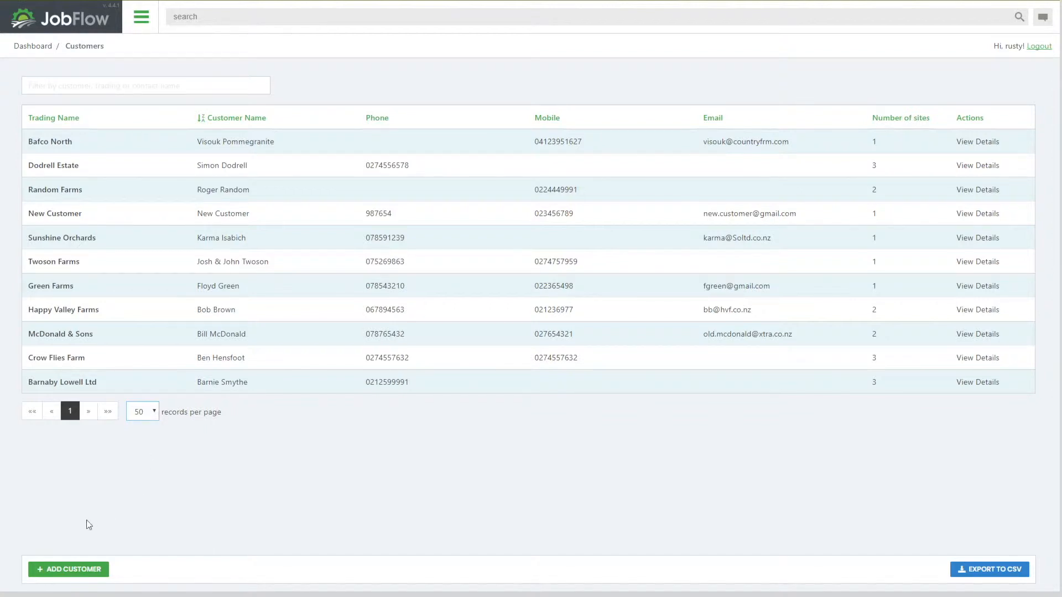
Start a new customer and set its trading name to Rusty Farm
left_click(60, 569)
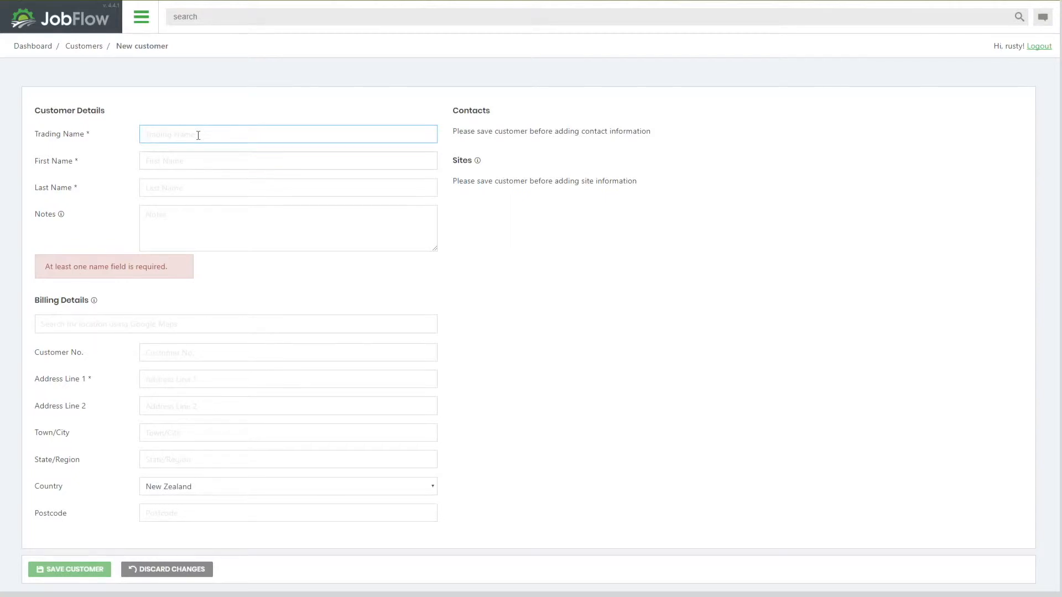
type("R")
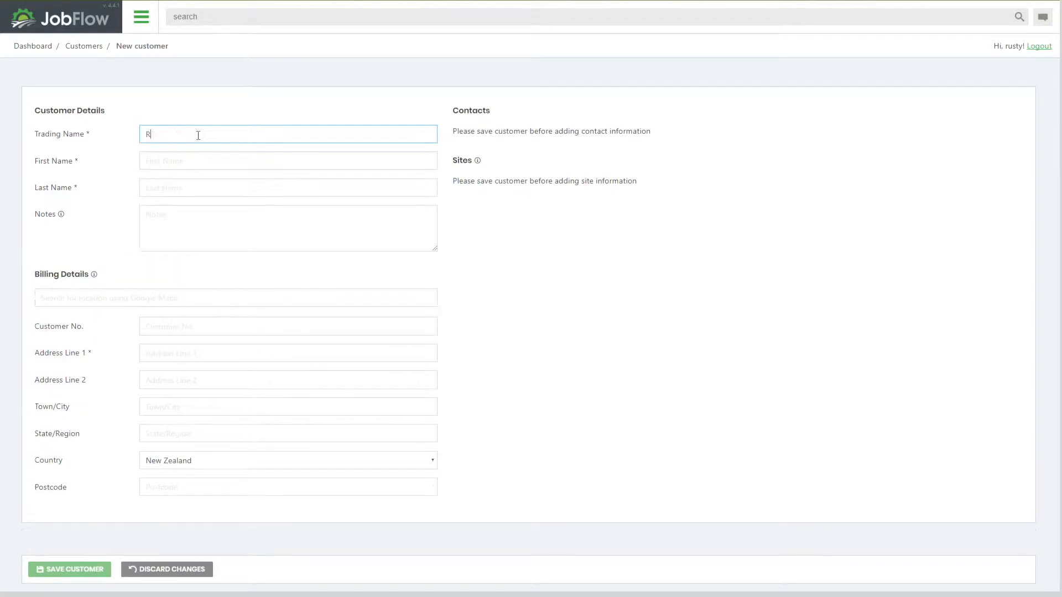
type("usty Farm")
Enter the customer's first name and last name
left_click(157, 161)
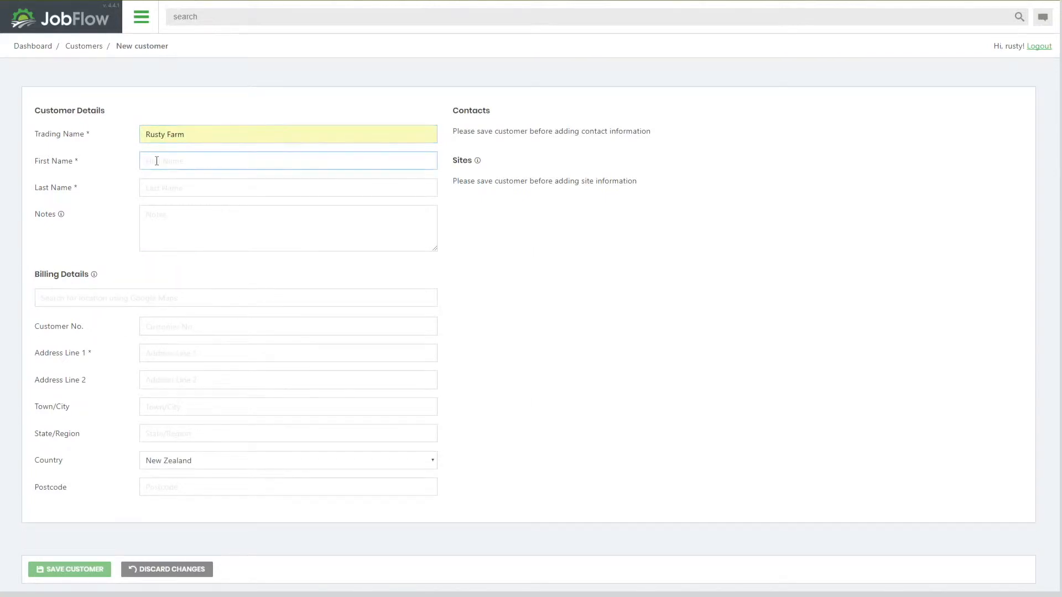
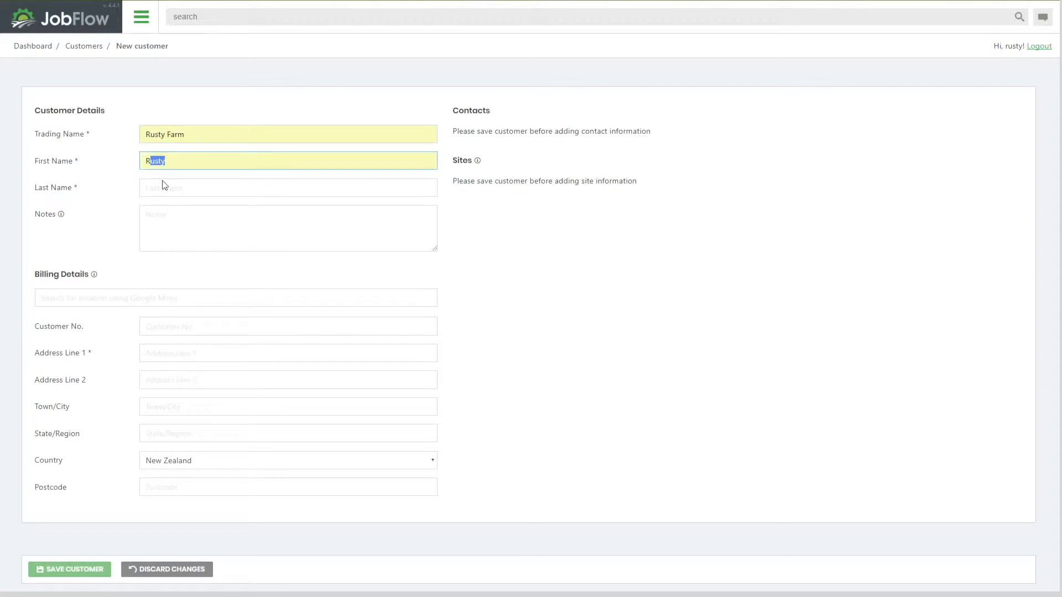
left_click(156, 188)
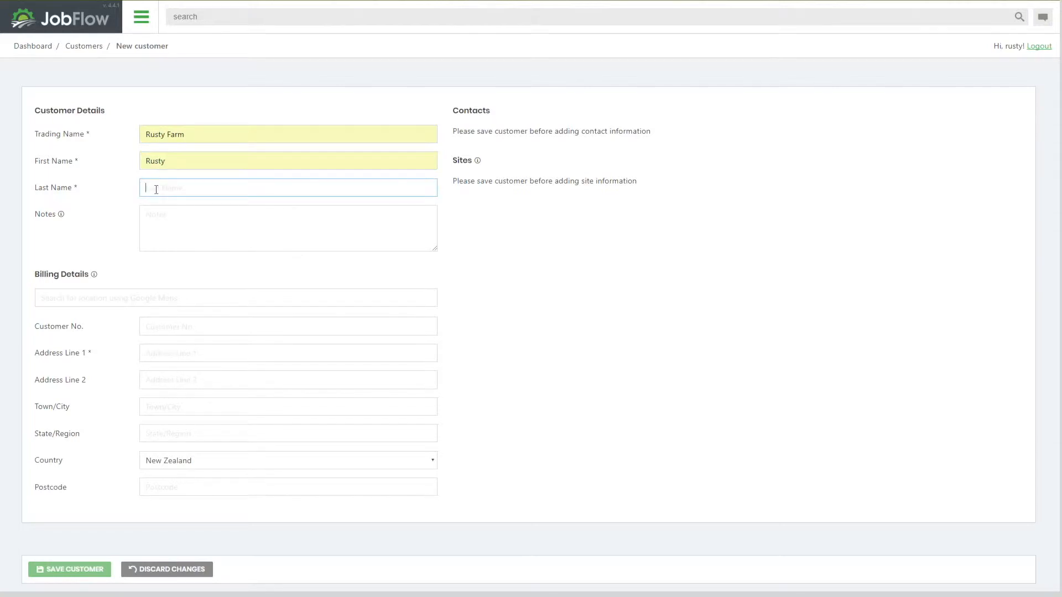
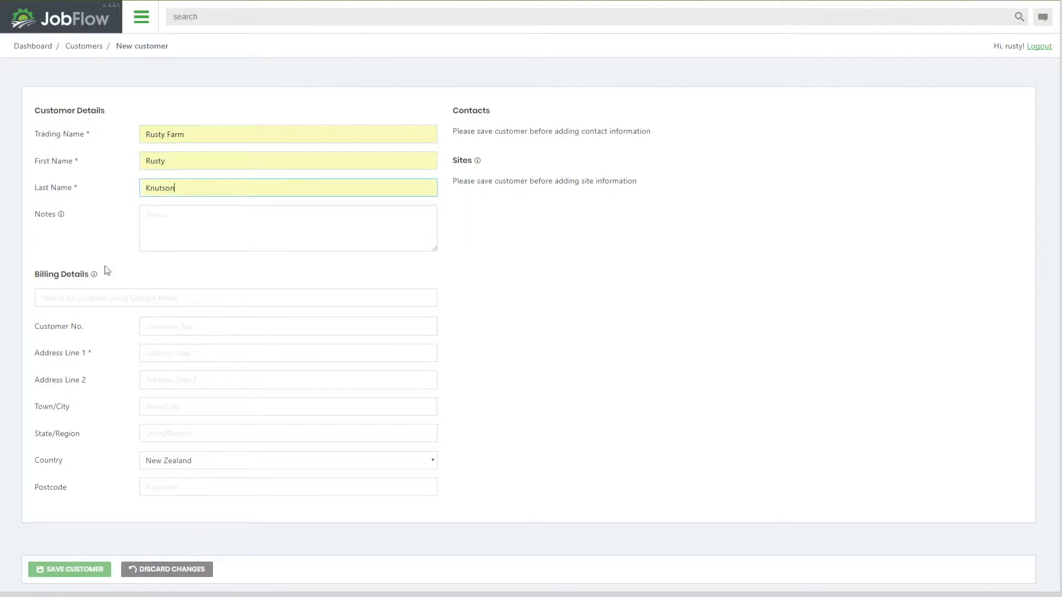
Fill the billing address by searching the map for the street number and picking the first suggestion, then save the customer
left_click(56, 300)
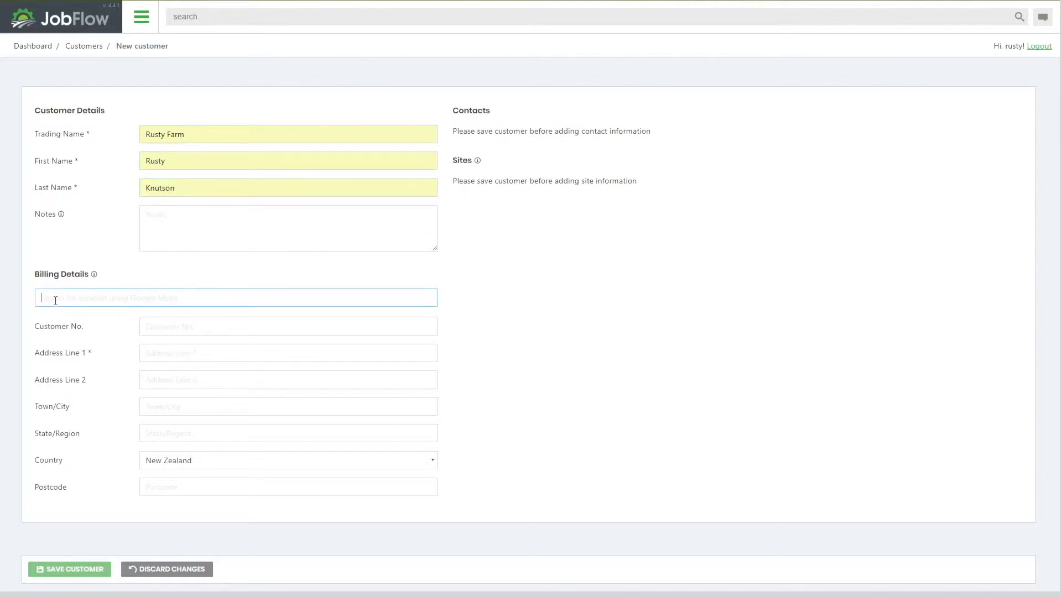
type("71")
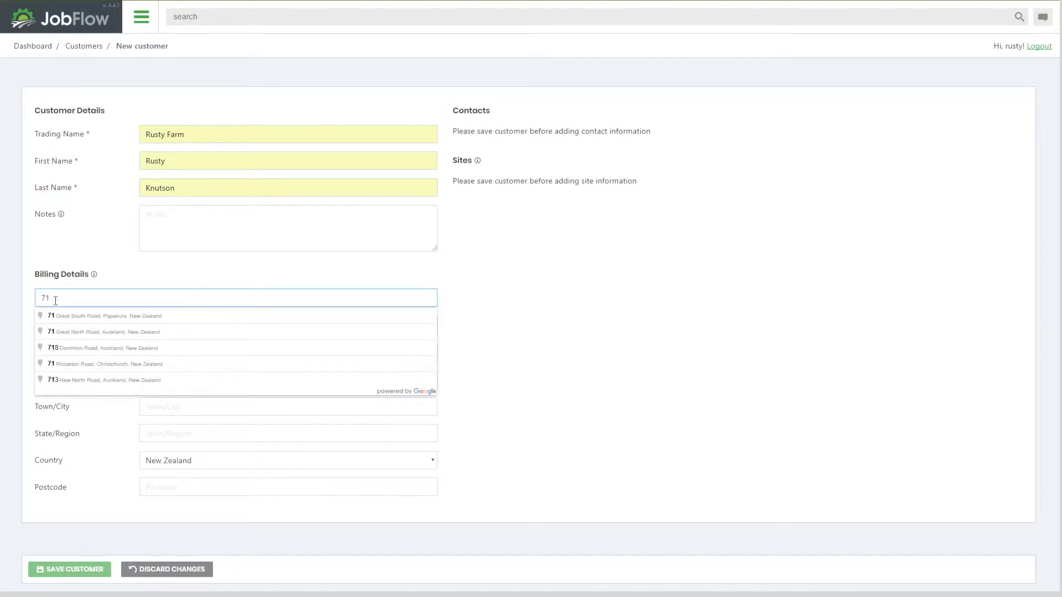
left_click(85, 323)
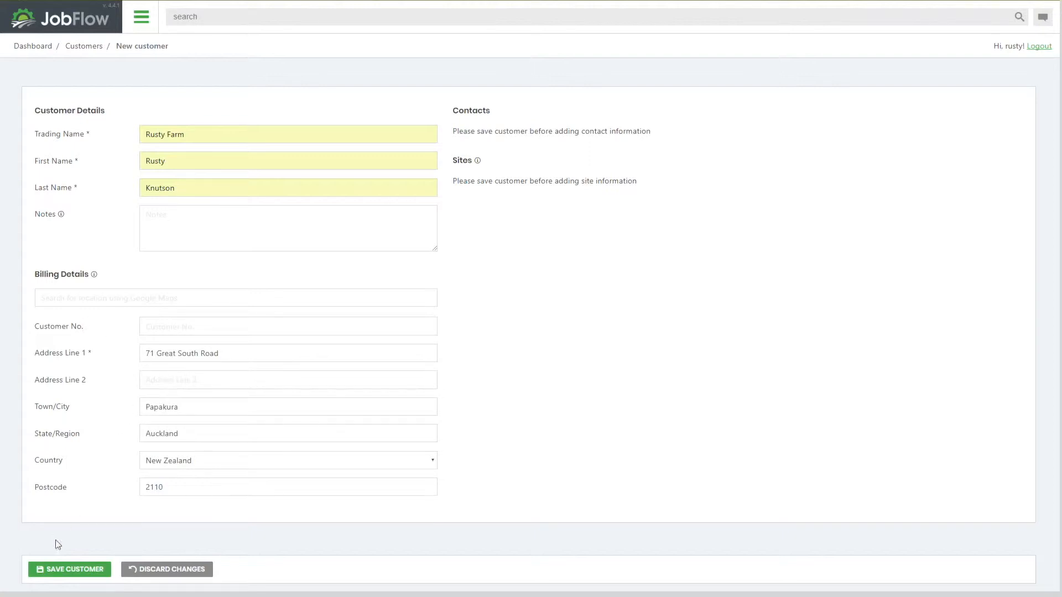
left_click(59, 573)
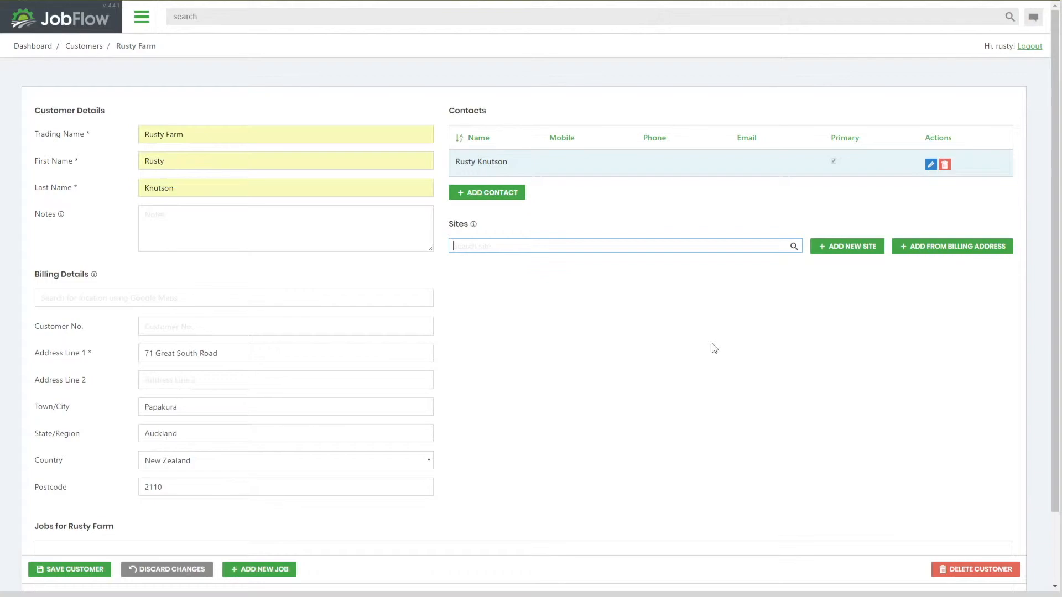
Add a site from the billing address named Rusty home farm and save it
left_click(939, 255)
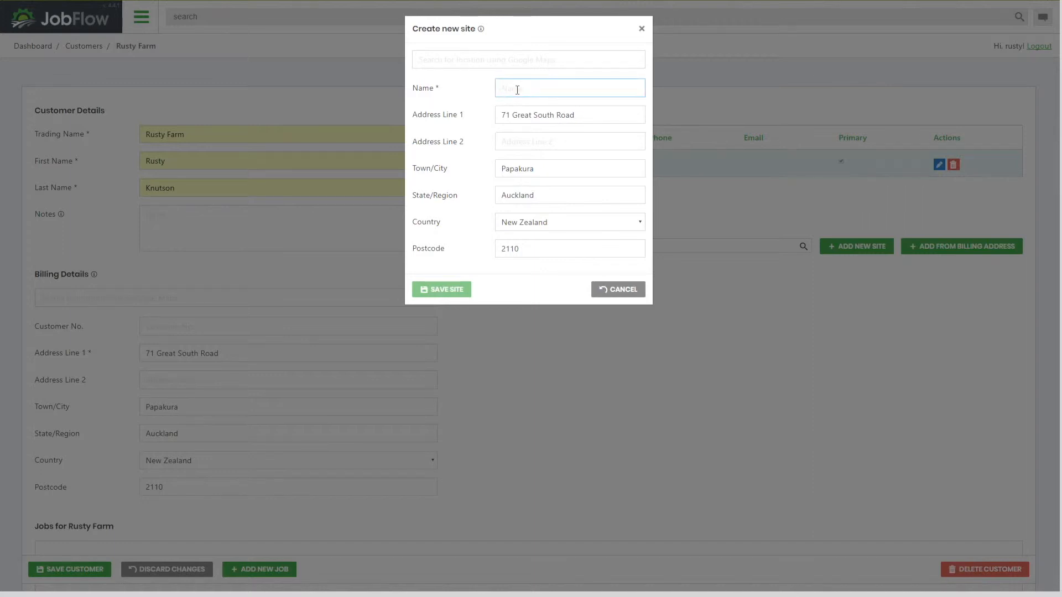
type("Rusty home farm")
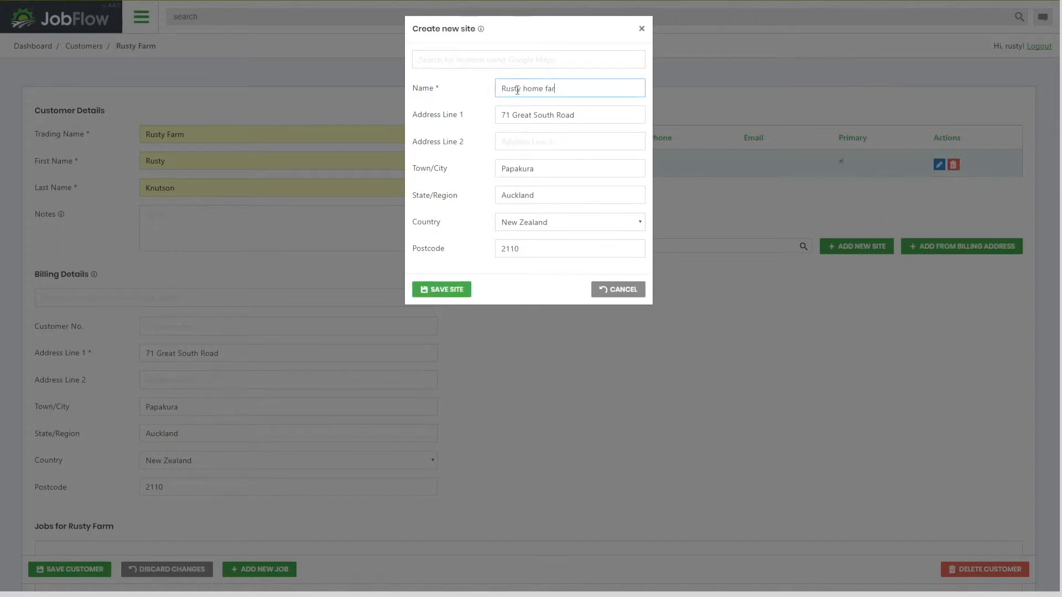
left_click(462, 293)
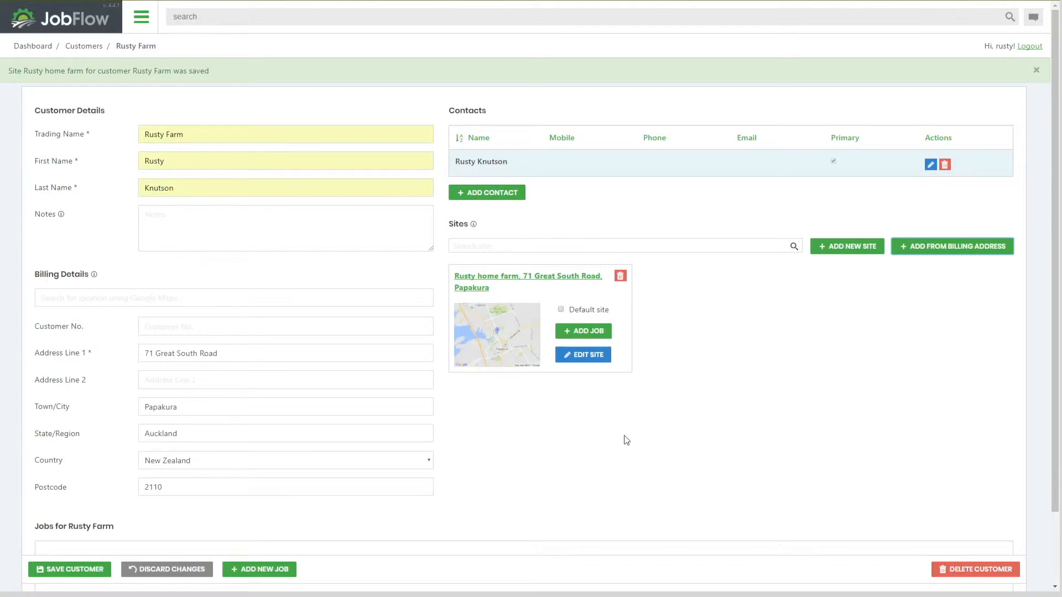
Add a second site by searching the map for a Christchurch street address and save it
left_click(849, 249)
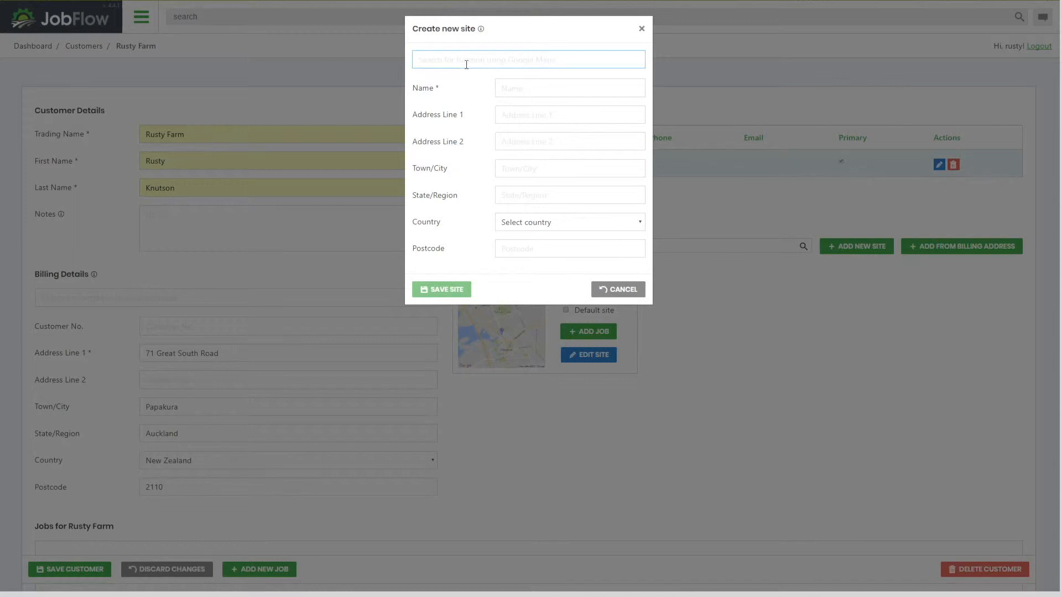
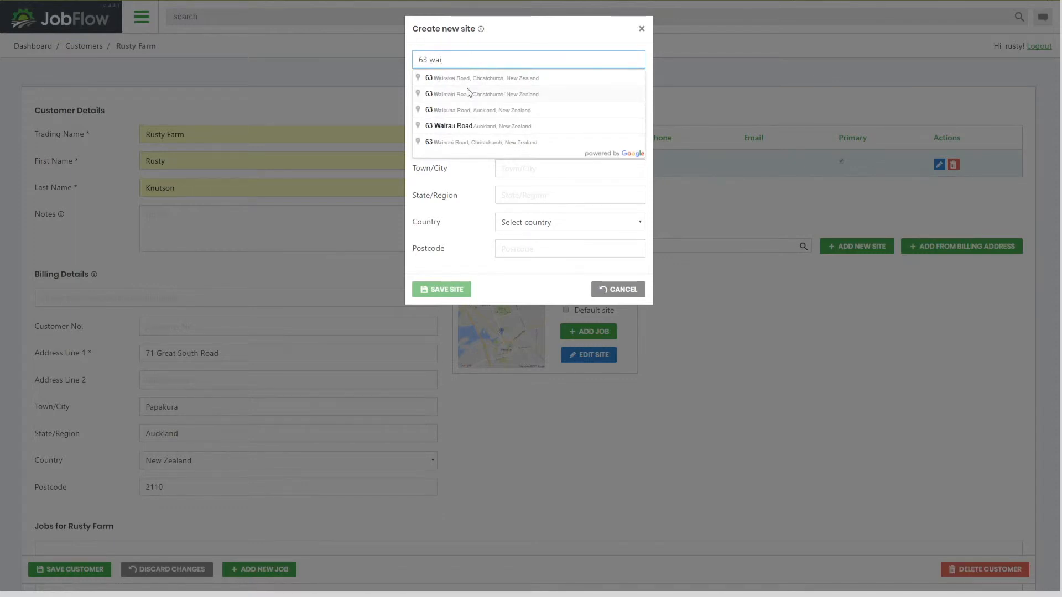
left_click(463, 79)
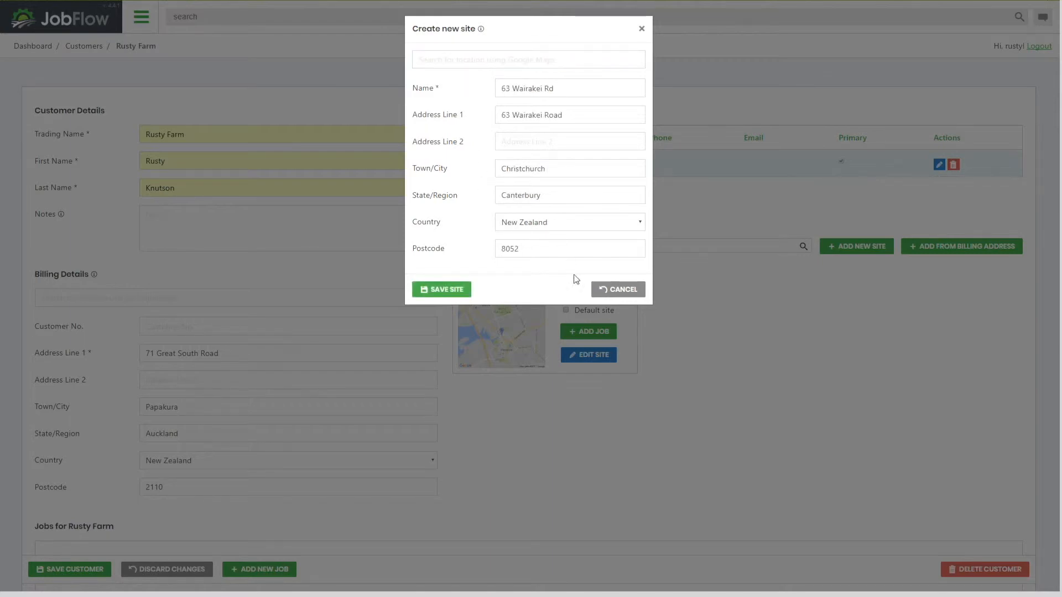
left_click(449, 291)
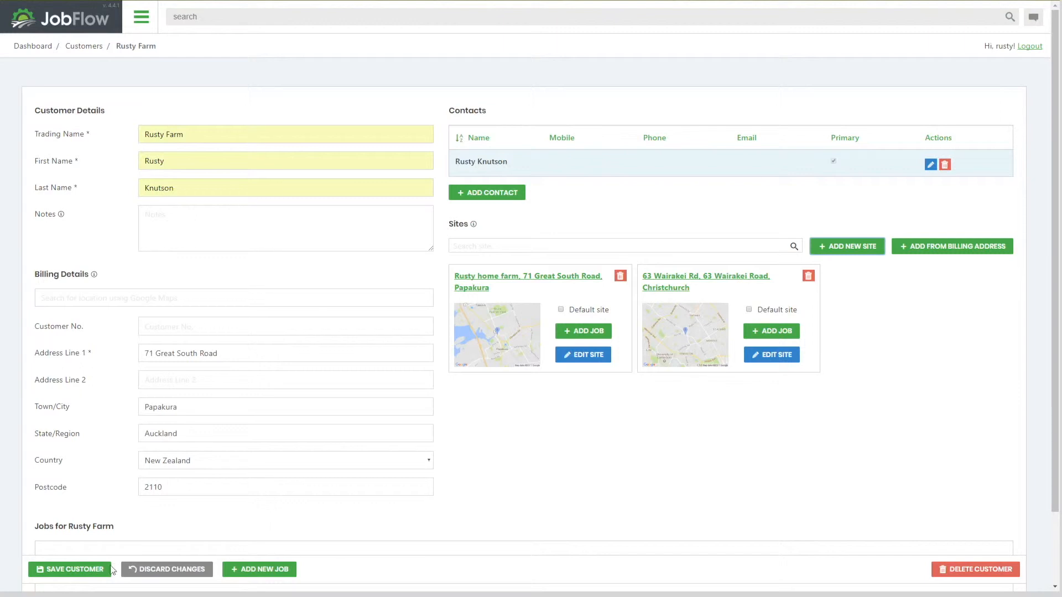
left_click(252, 574)
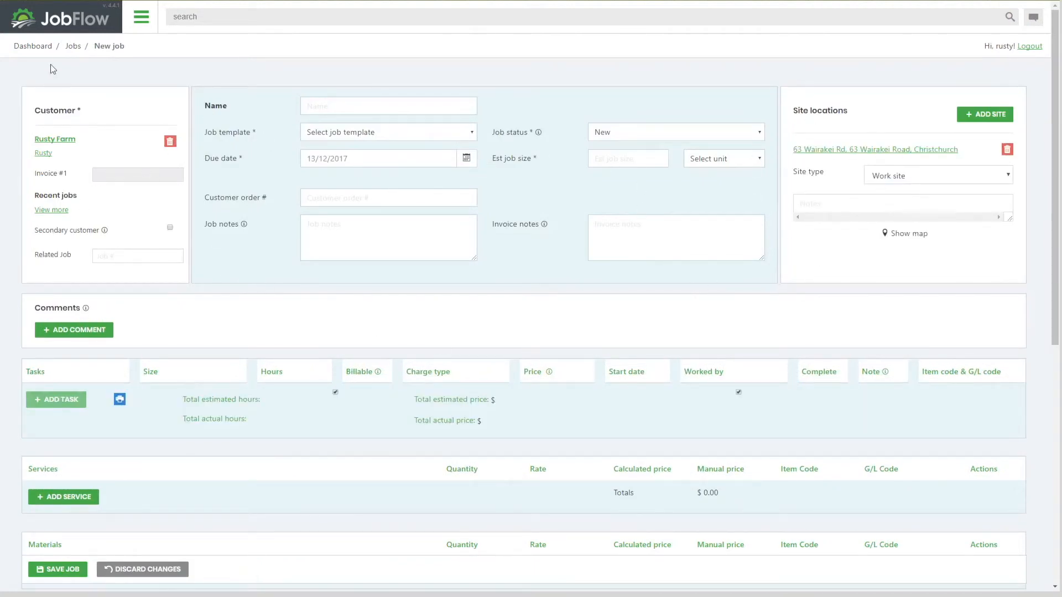
left_click(89, 29)
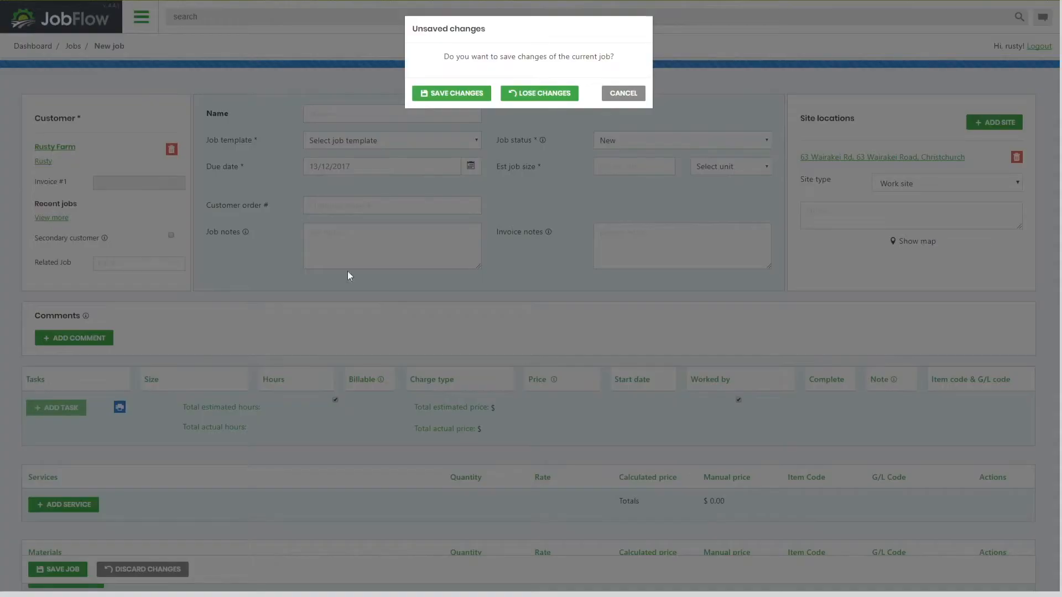
left_click(541, 98)
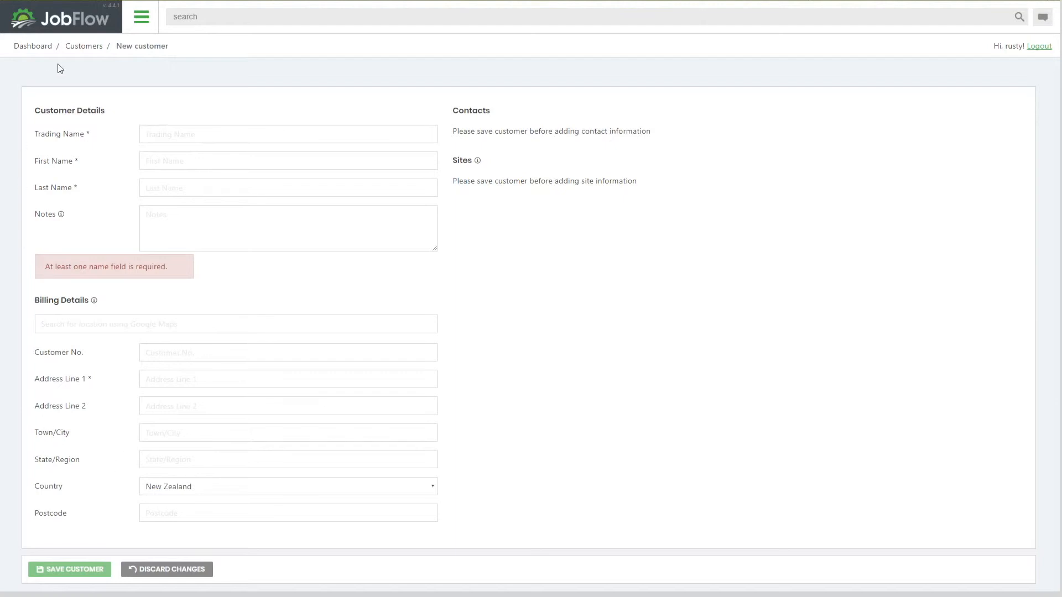
Open the Rusty Farm customer record from the customer list and review its details and jobs section
left_click(83, 46)
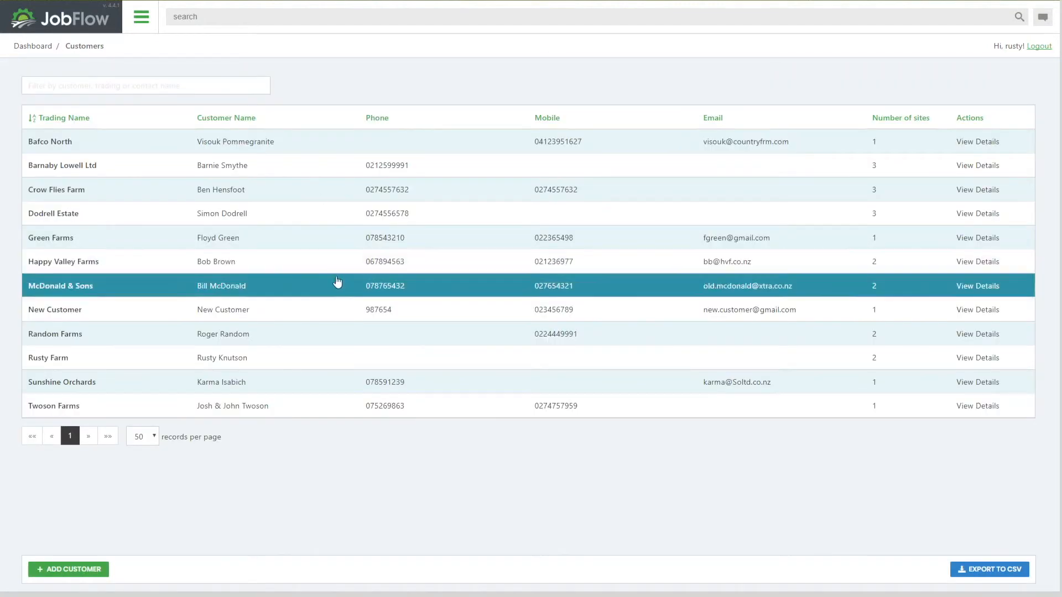
left_click(71, 367)
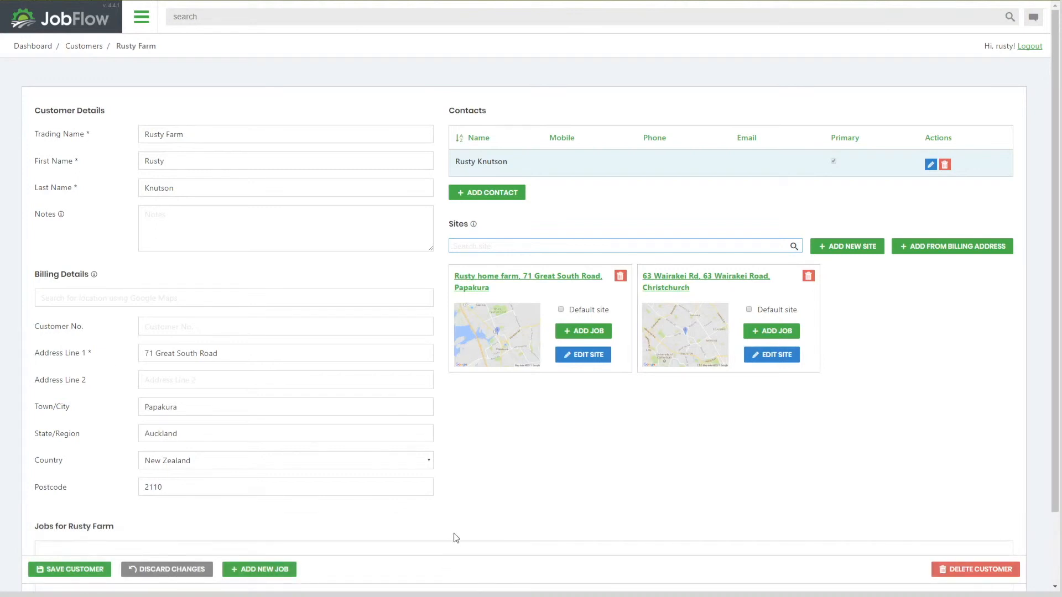
scroll(488, 509, "down", 2)
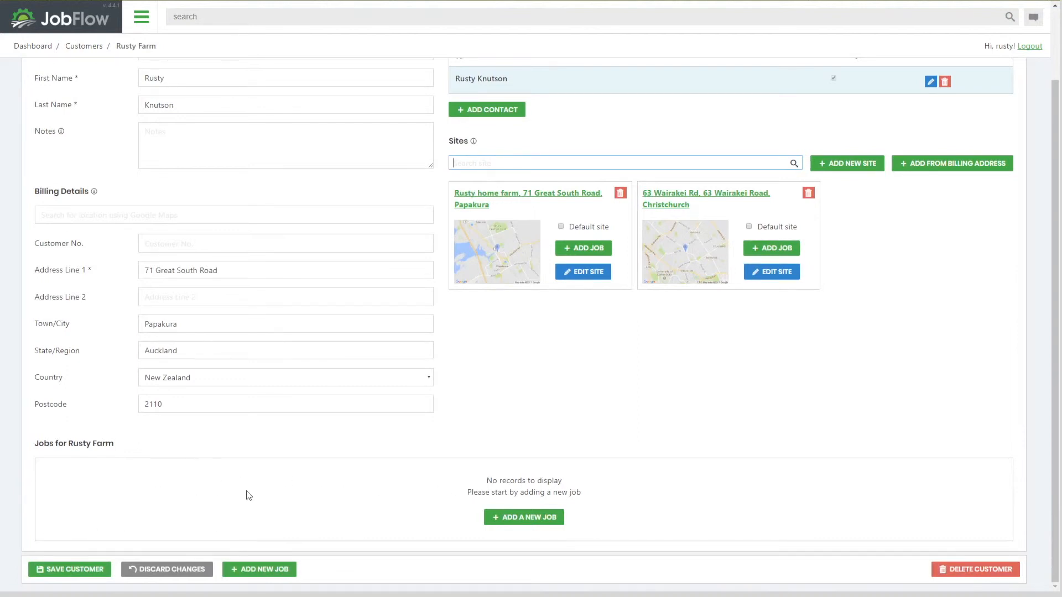
scroll(330, 396, "up", 2)
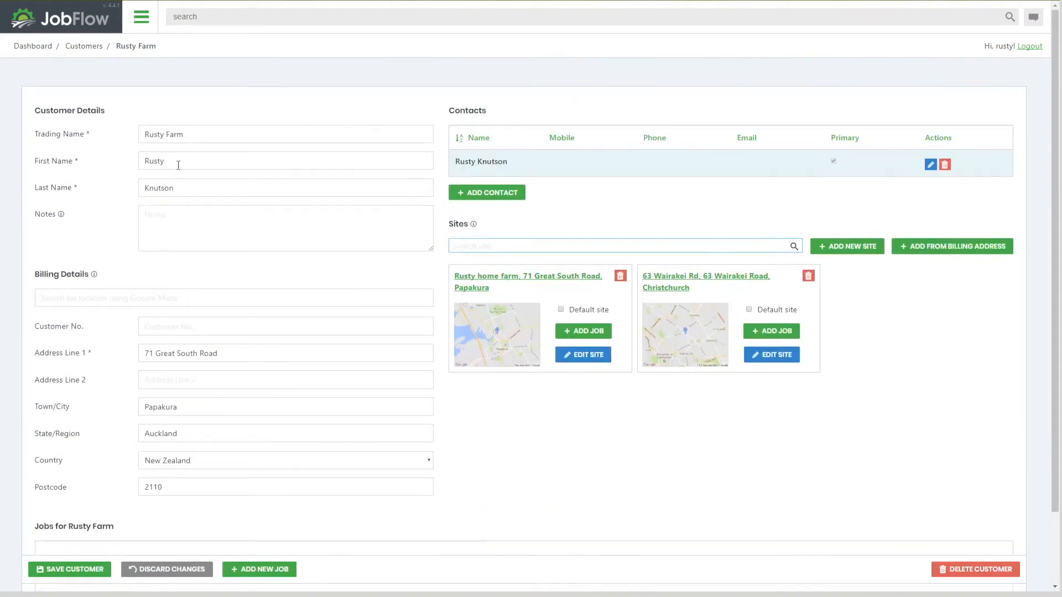
Filter the customer list for rog and open the Random Farms customer record
left_click(86, 46)
left_click(88, 86)
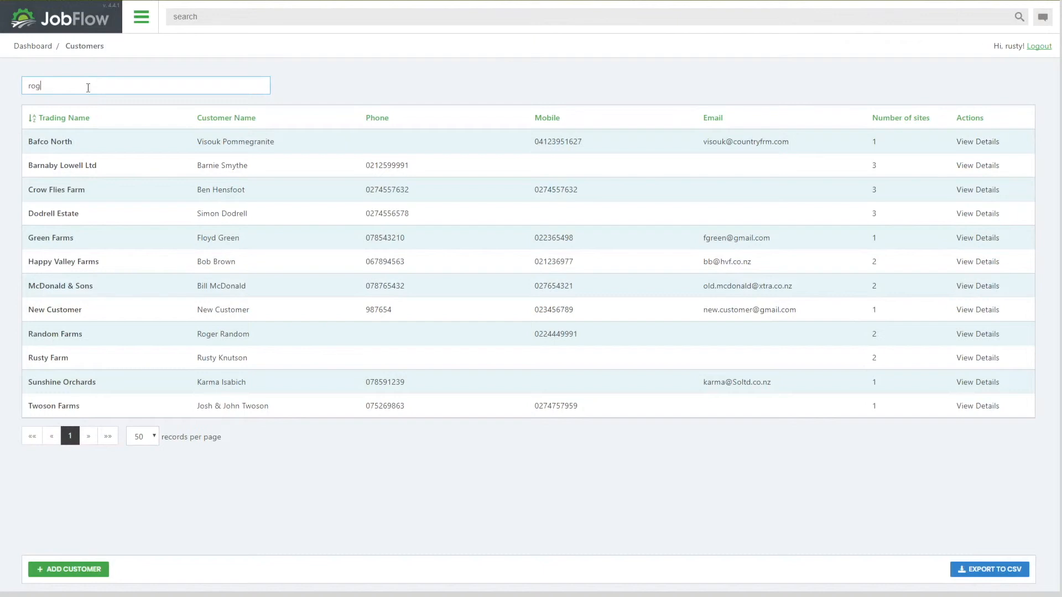
type("rog")
left_click(72, 148)
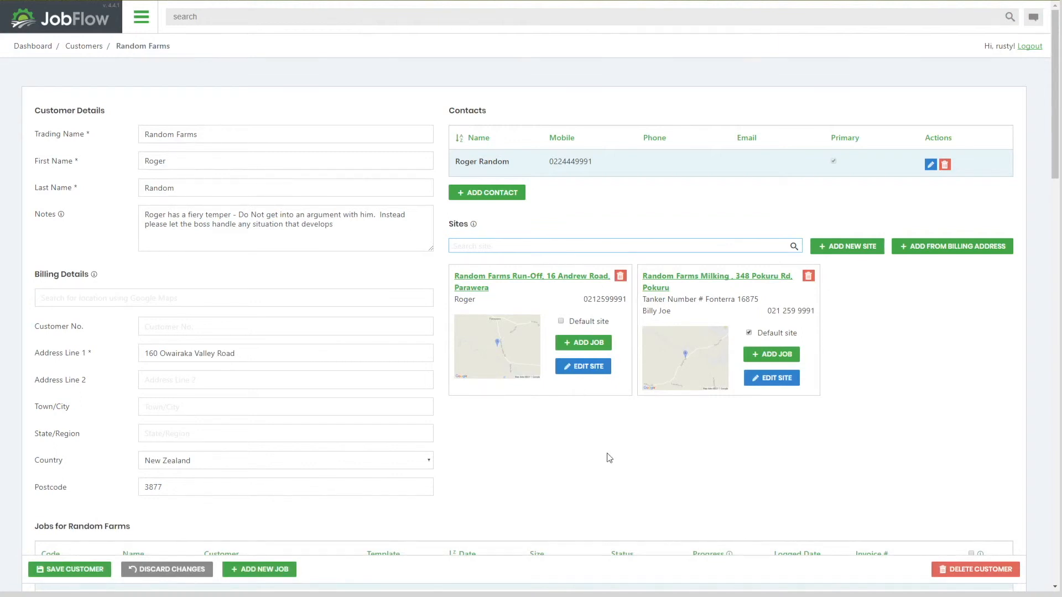
Browse the Random Farms job list and open job 17-0473
scroll(608, 458, "down", 6)
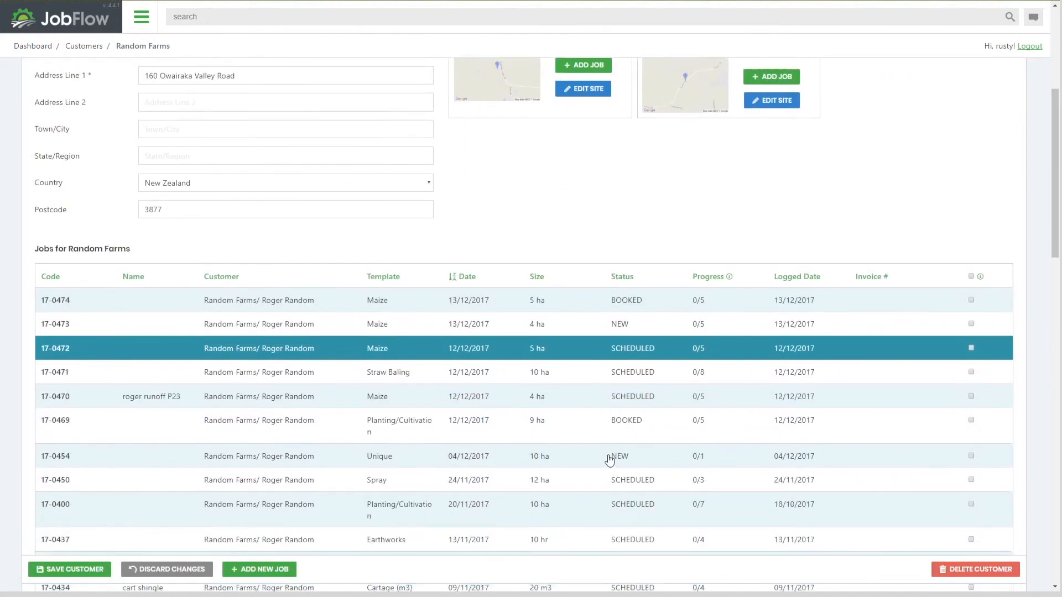
scroll(608, 460, "down", 2)
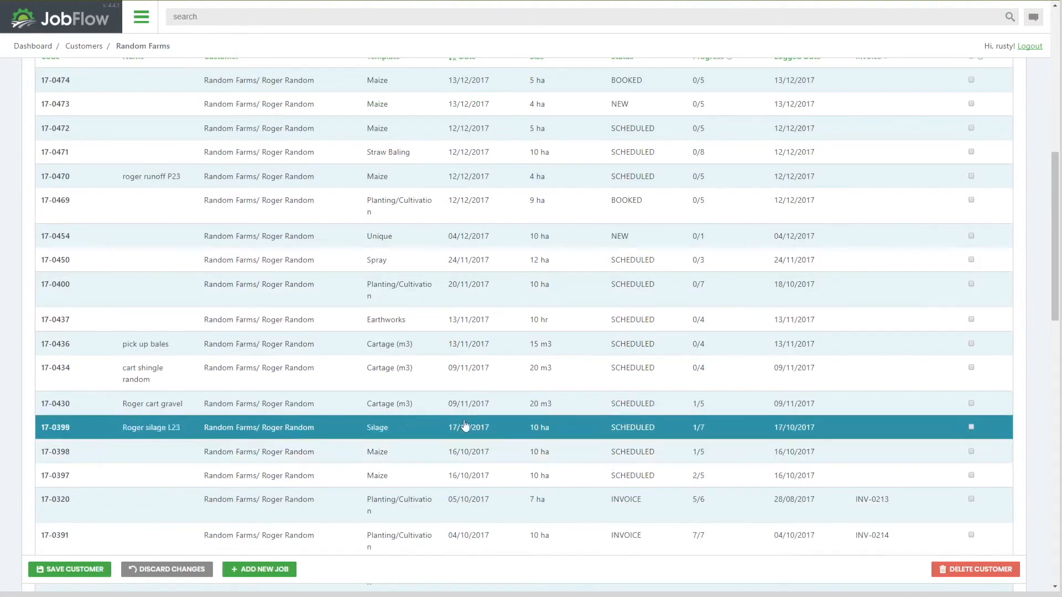
scroll(342, 220, "up", 2)
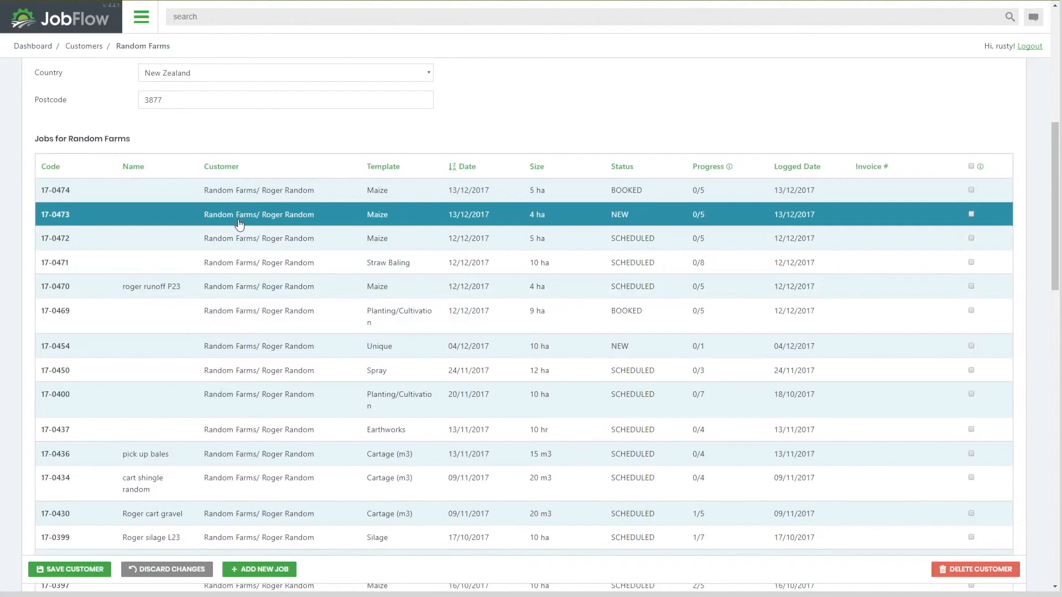
left_click(239, 223)
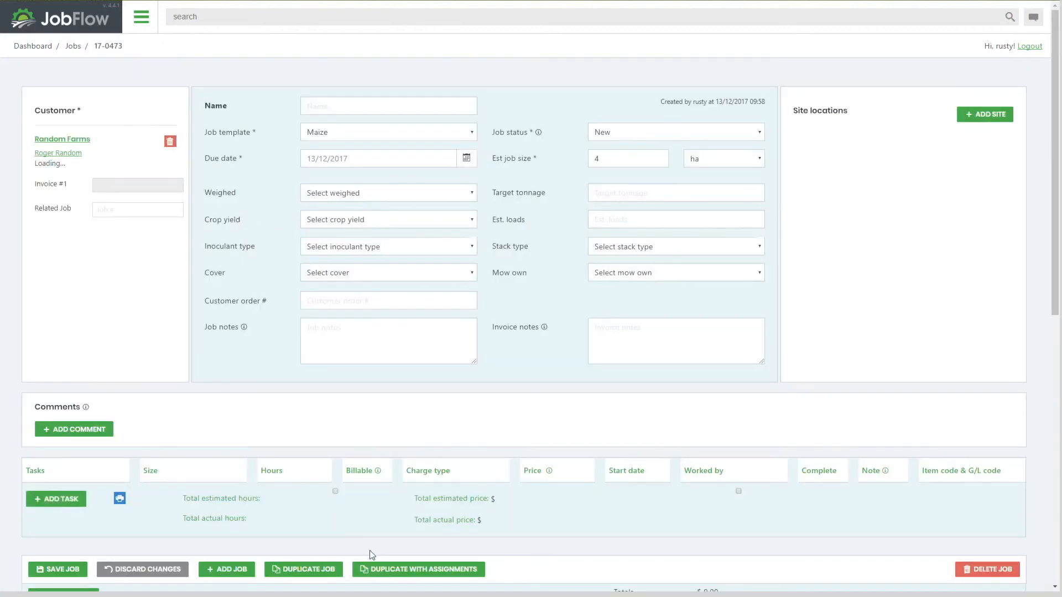
Duplicate job 17-0473 and return to the customer list
left_click(303, 571)
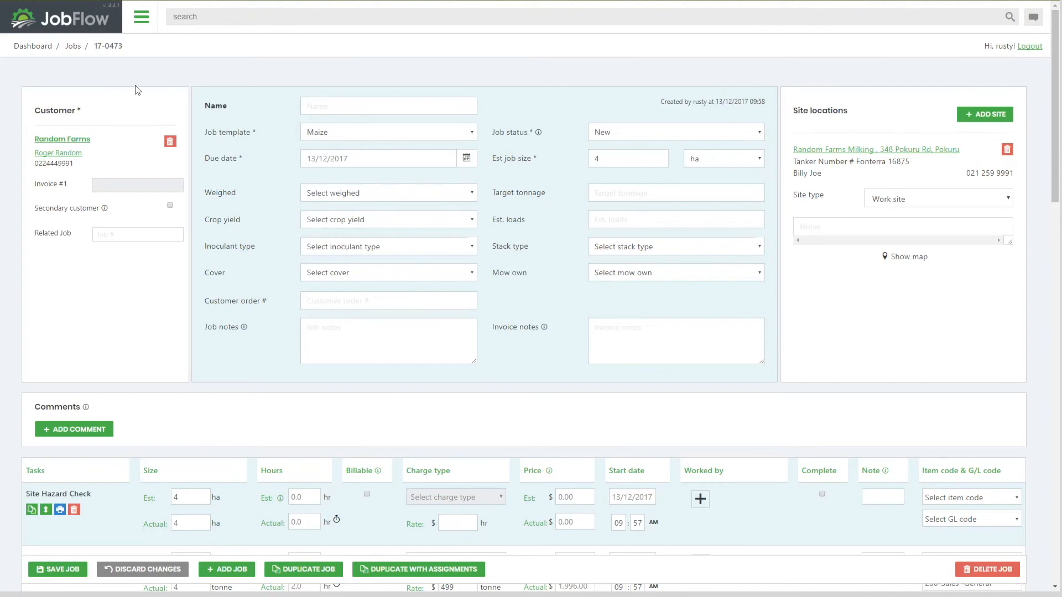
left_click(142, 17)
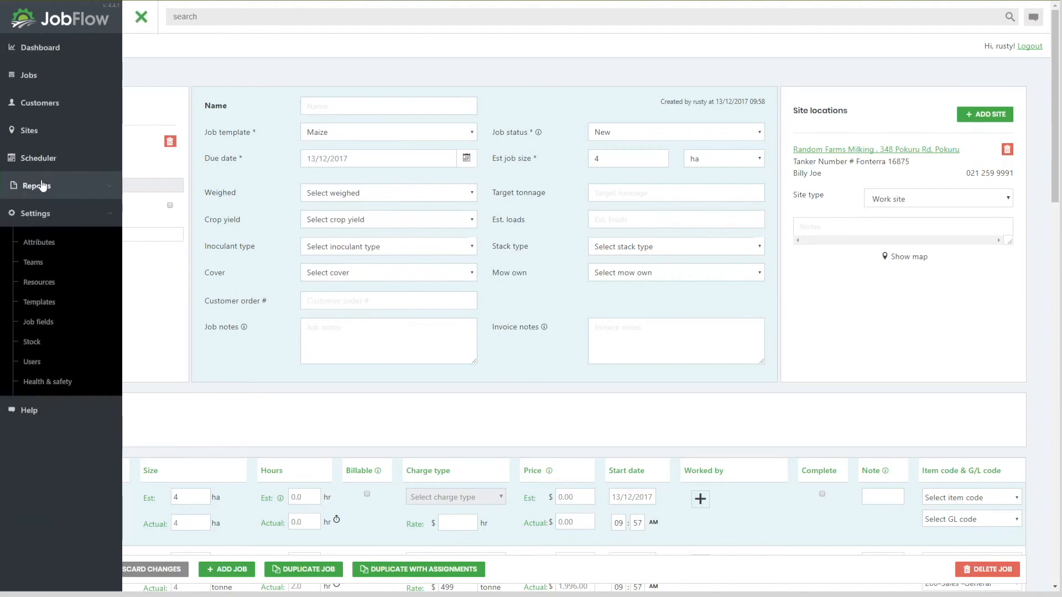
left_click(31, 111)
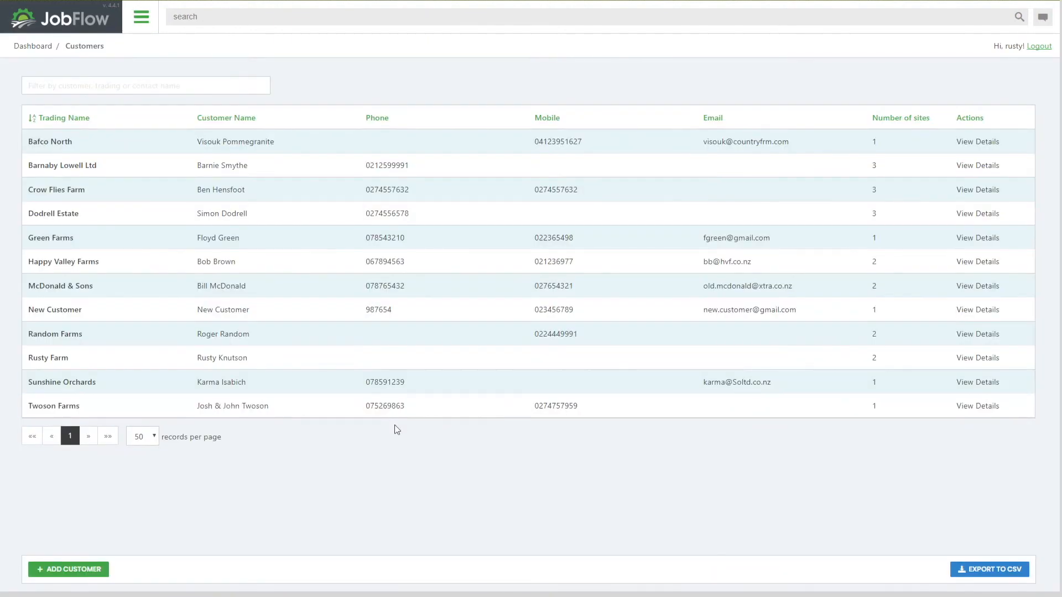